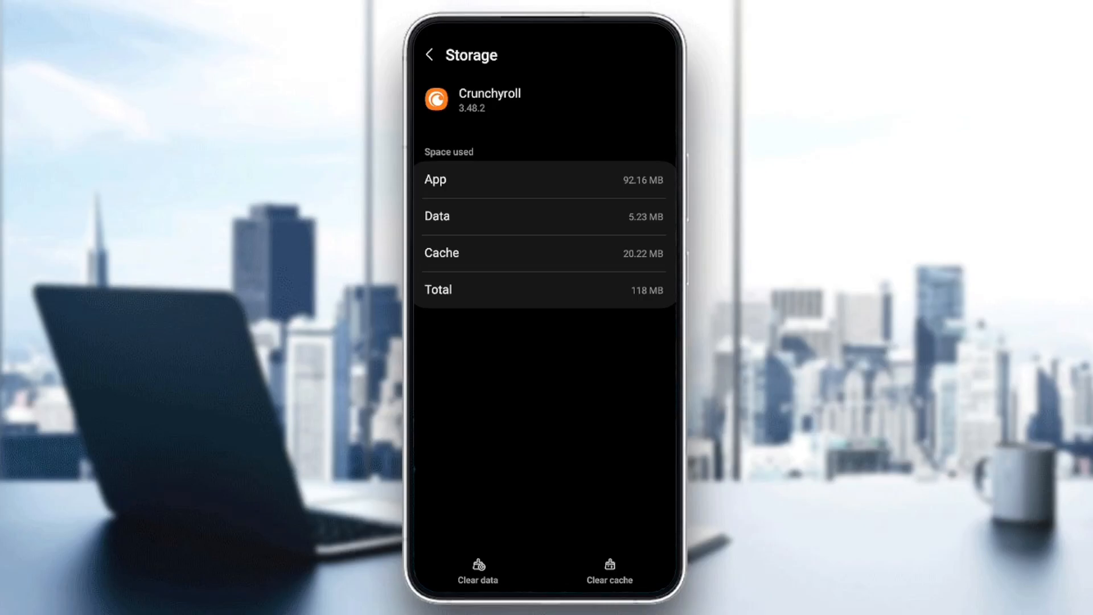
Step: Clear Crunchyroll's cached data so the cache reads 0 B
{"action": "left_click", "coordinate": [610, 570]}
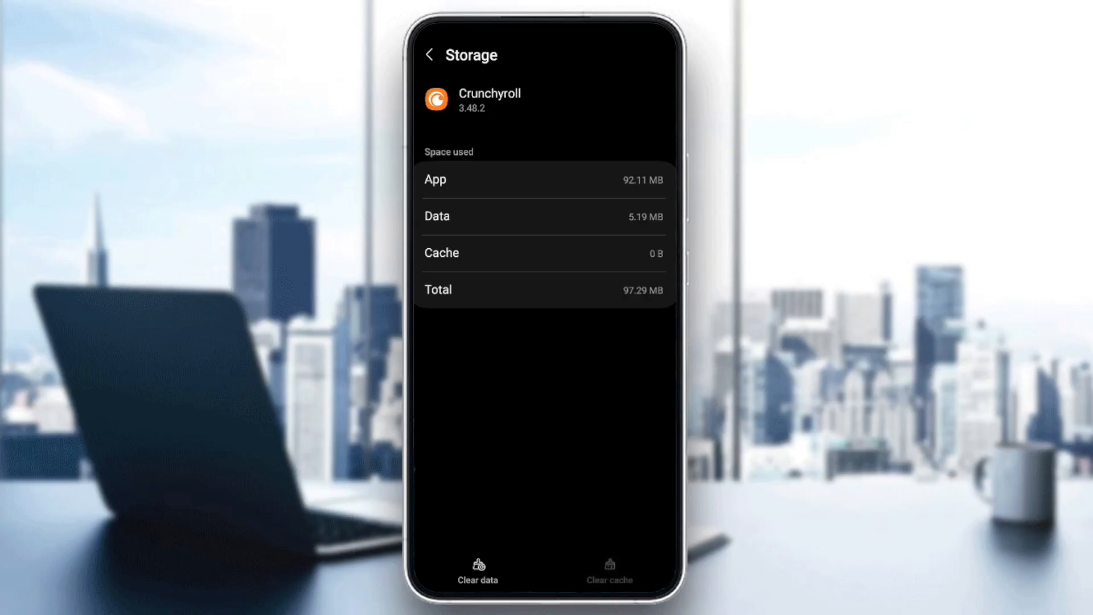
Step: Leave Settings and relaunch Crunchyroll from the app drawer to its home page
{"action": "left_click_drag", "start_coordinate": [675, 435], "coordinate": [598, 434]}
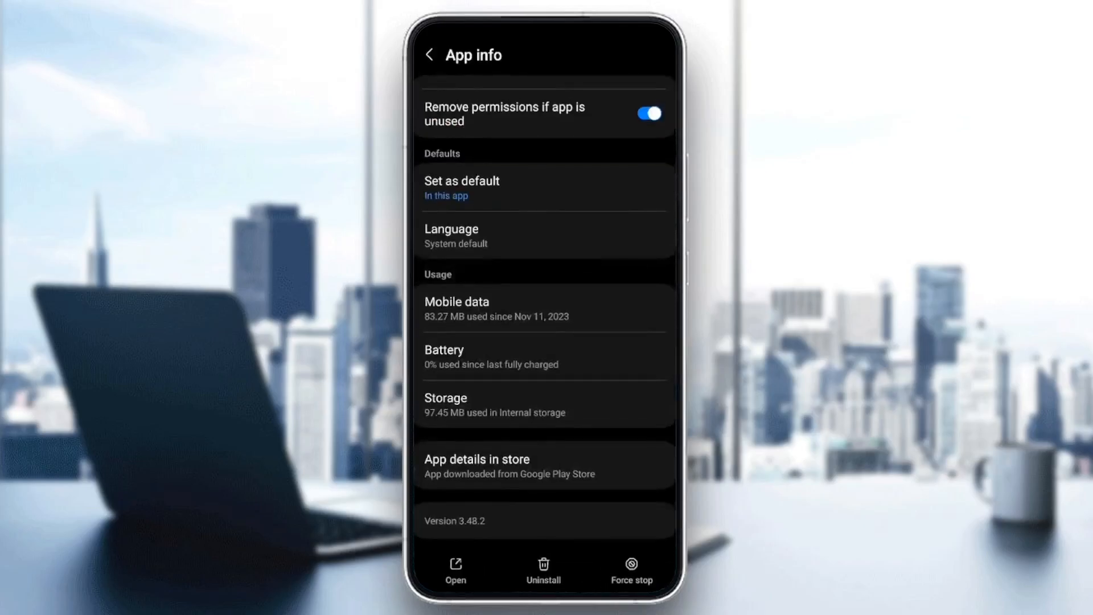
{"action": "key", "text": "Home"}
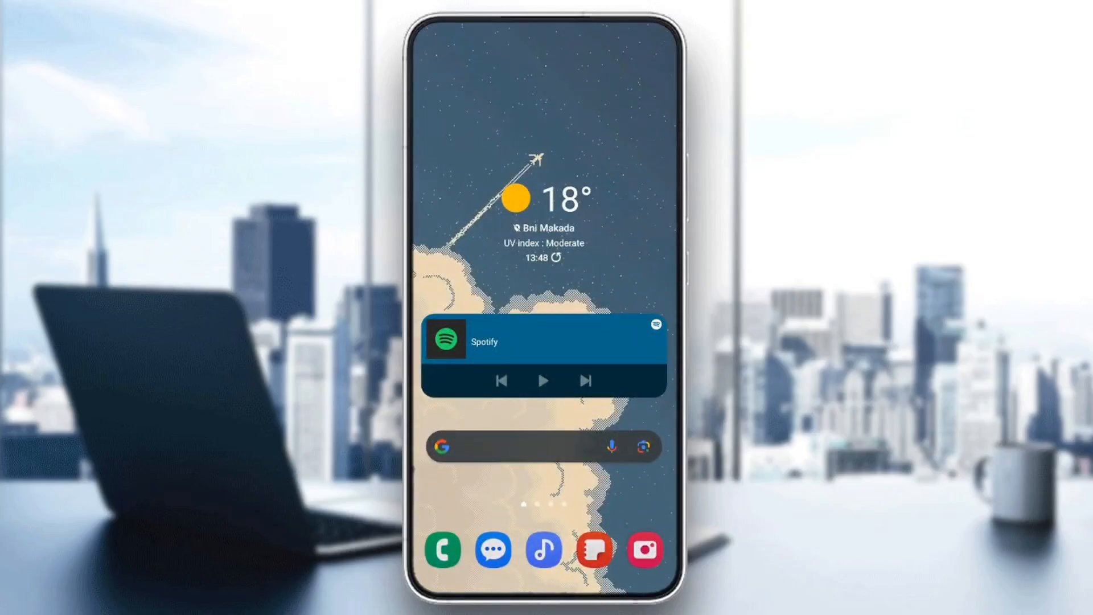
{"action": "left_click_drag", "start_coordinate": [544, 479], "coordinate": [543, 257]}
{"action": "left_click_drag", "start_coordinate": [649, 299], "coordinate": [445, 299]}
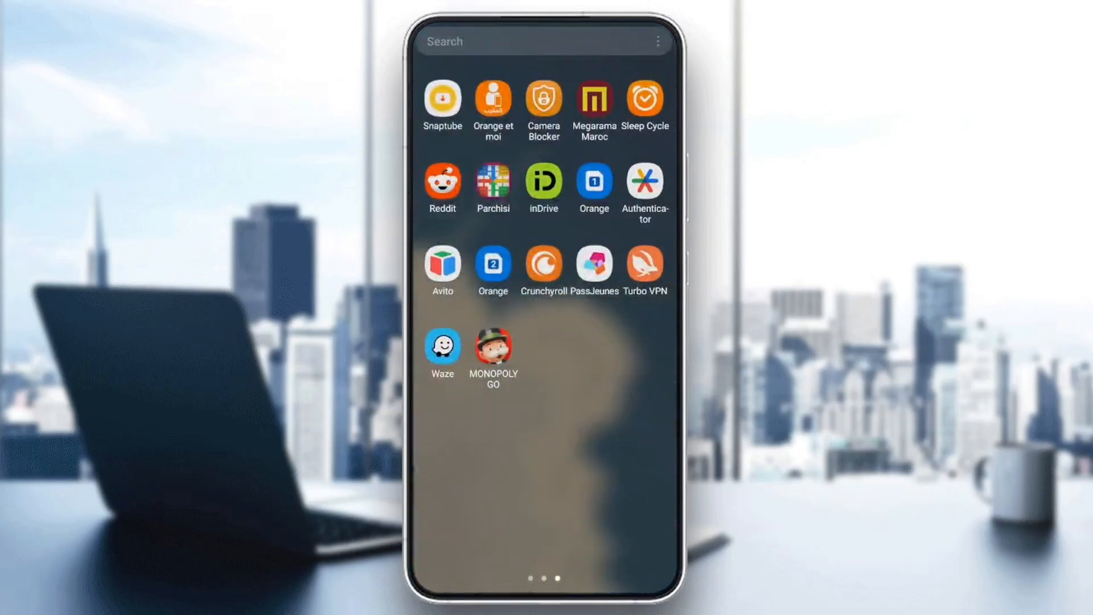
{"action": "left_click", "coordinate": [545, 265]}
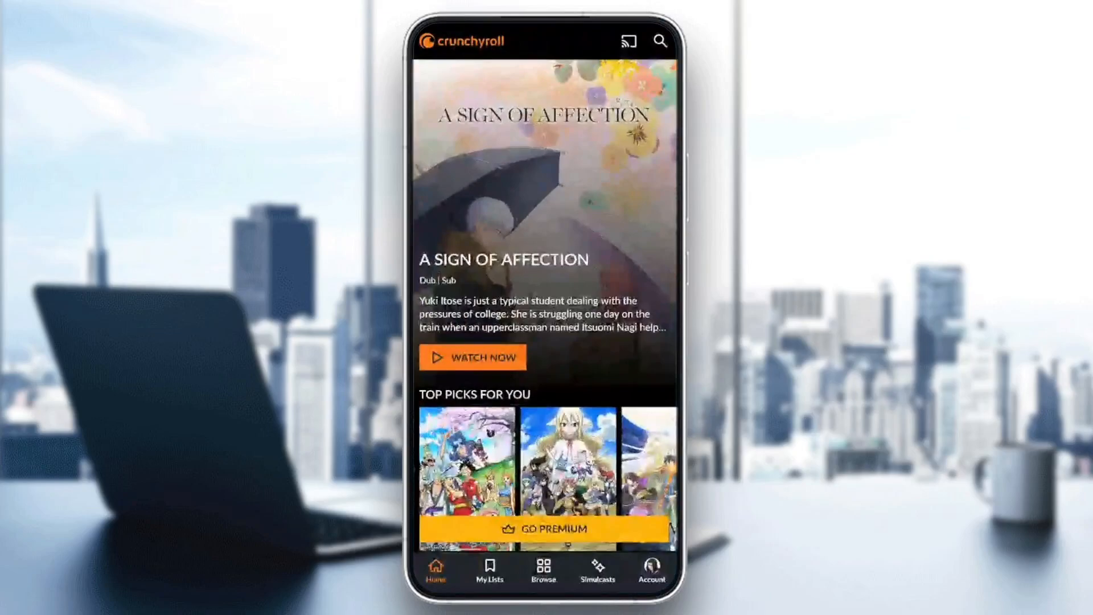